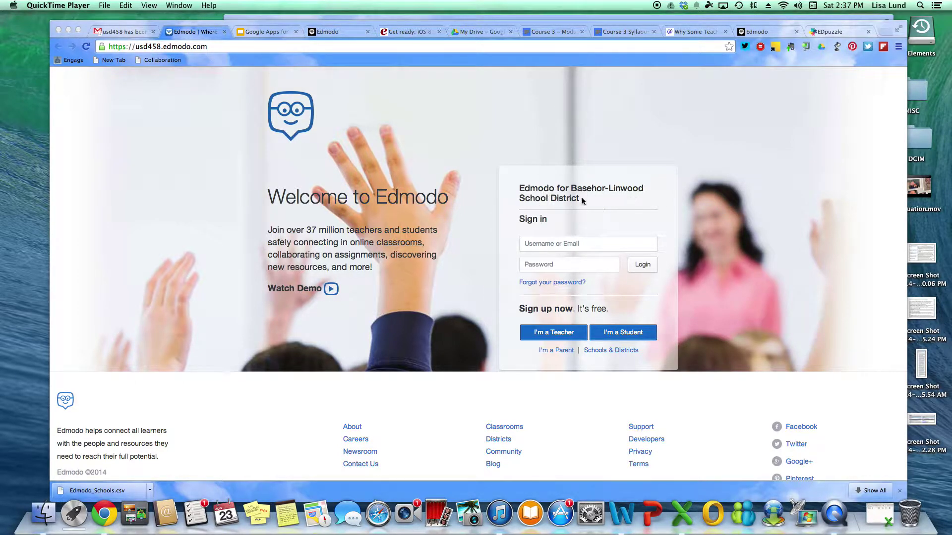
Enter the district username and password, then bring up the Teacher Sign Up form
left_click(530, 244)
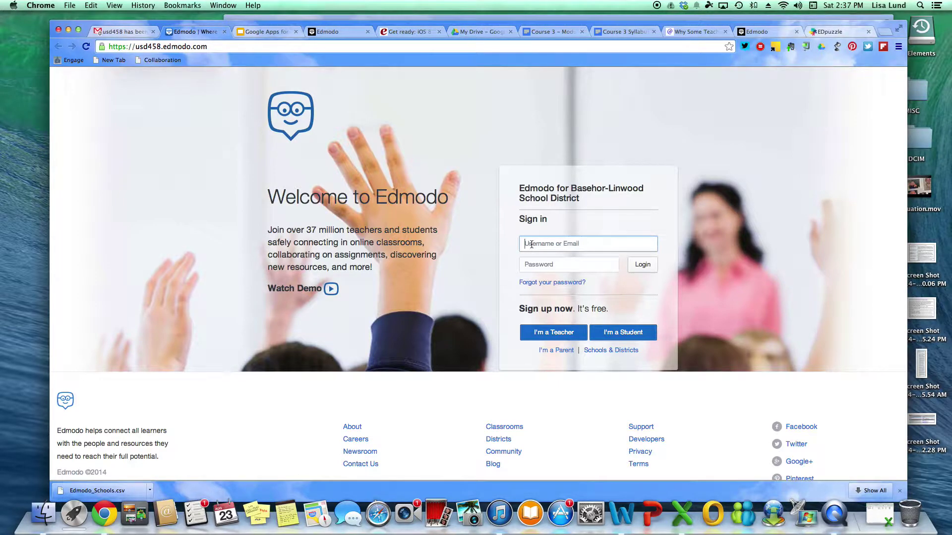
key("Tab")
type("•••")
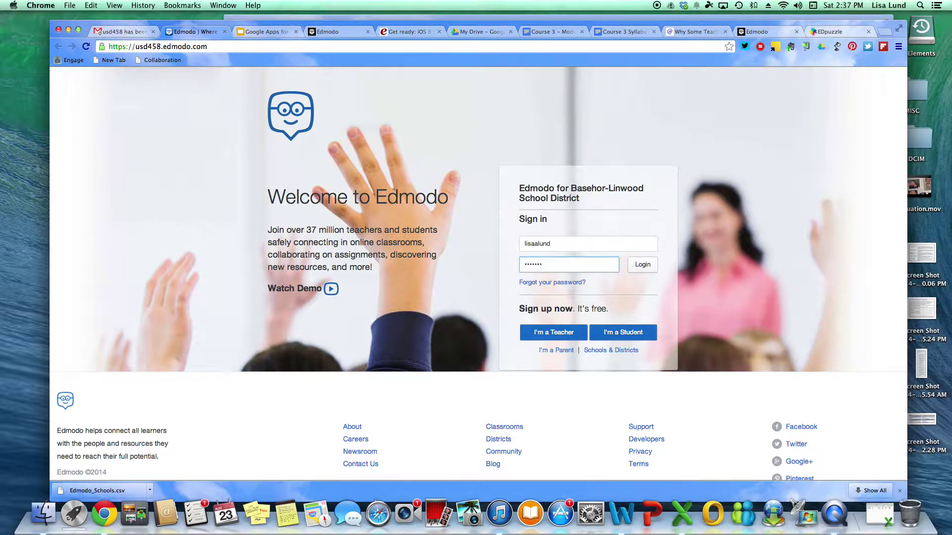
left_click(548, 334)
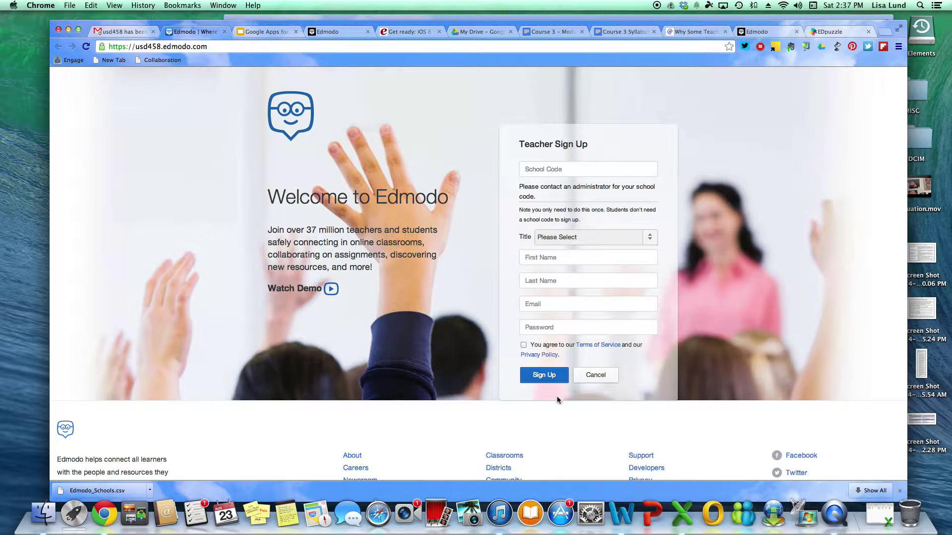
Reopen the Teacher Sign Up form and begin entering the school code ('k')
left_click(595, 376)
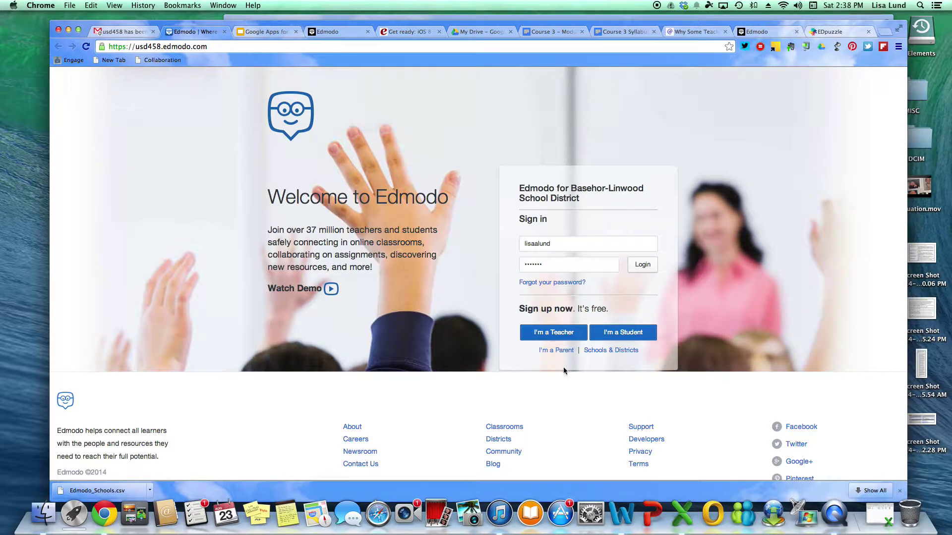
left_click(557, 333)
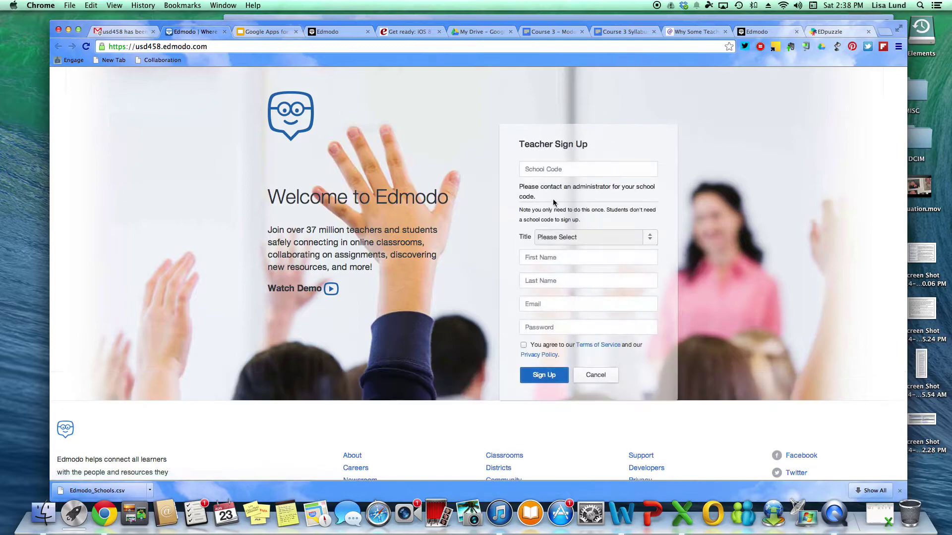
left_click(547, 169)
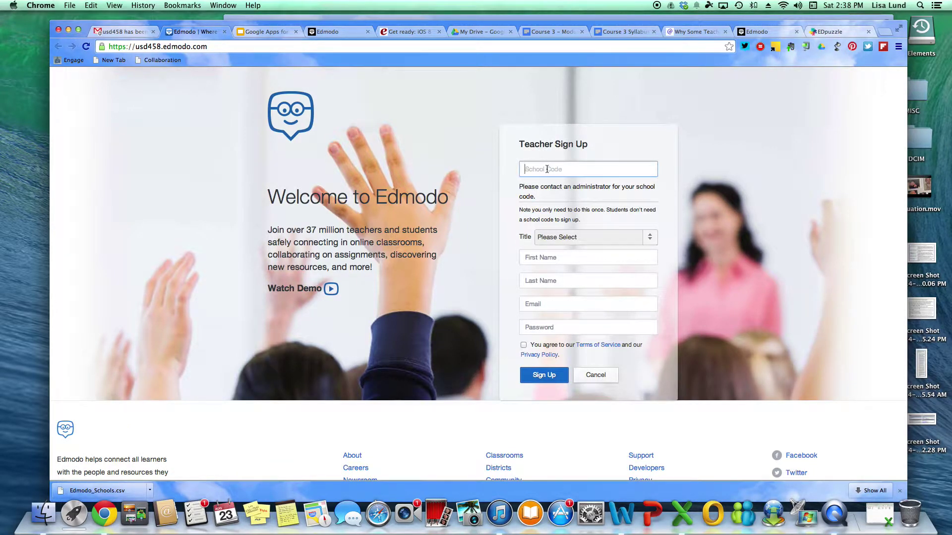
left_click(765, 33)
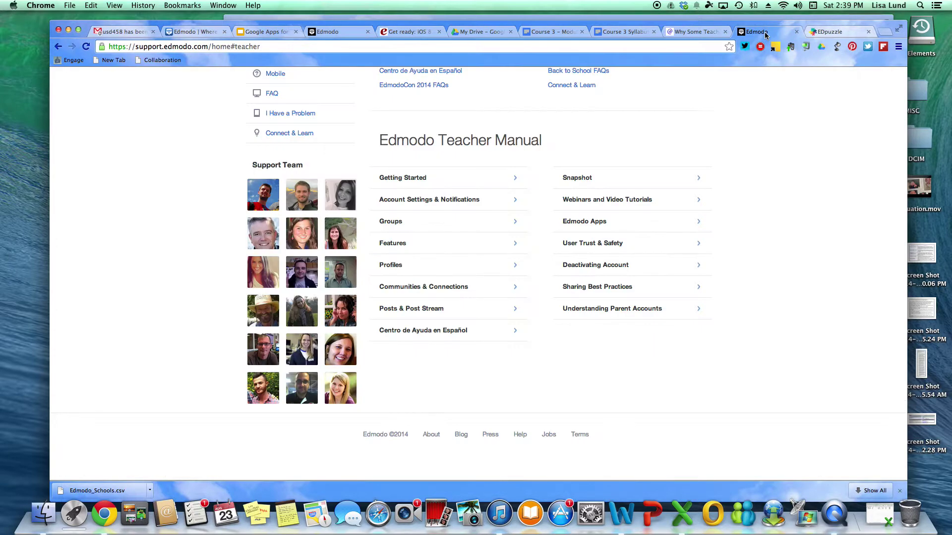
scroll(422, 126, "up", 5)
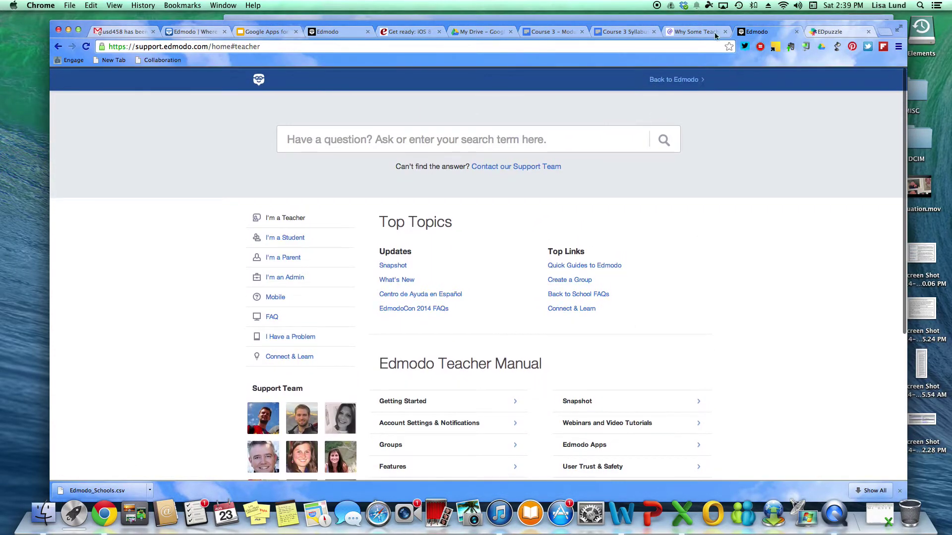
left_click(177, 33)
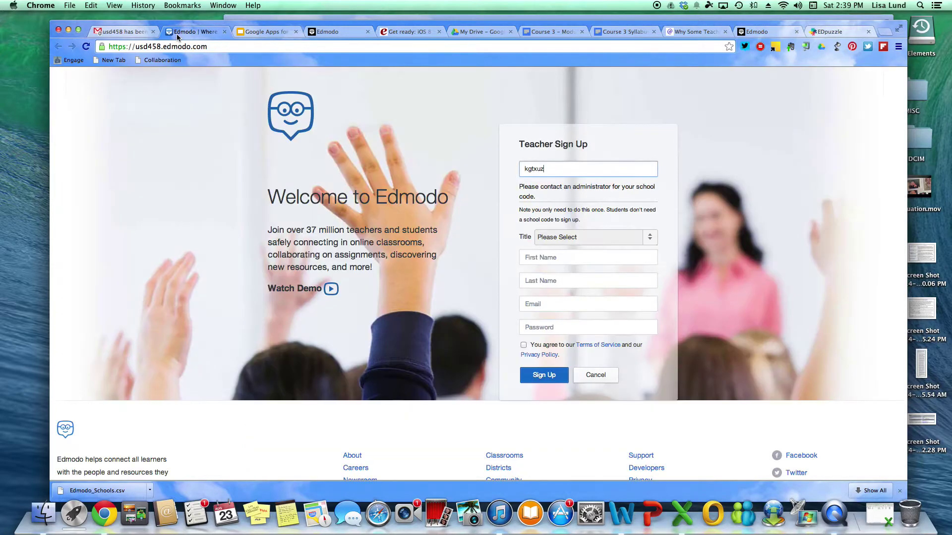
left_click(344, 32)
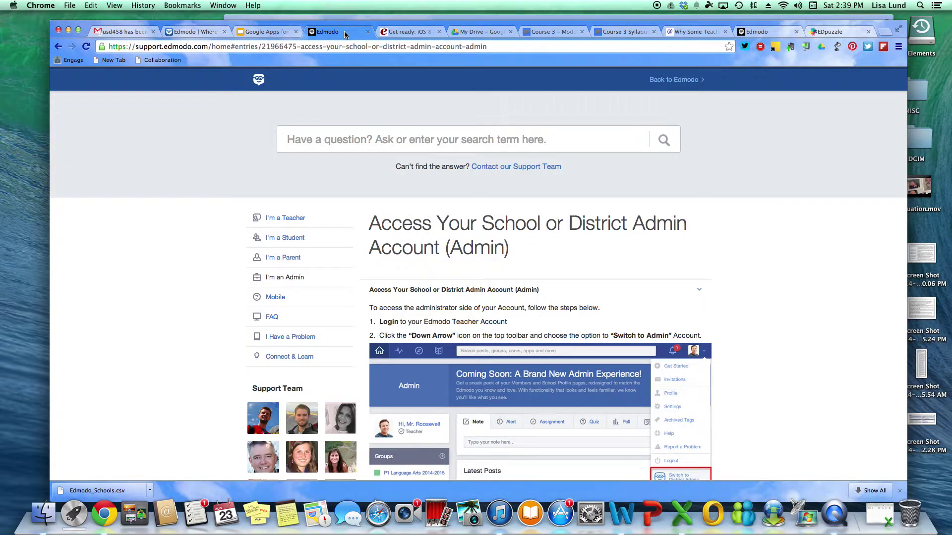
left_click(195, 31)
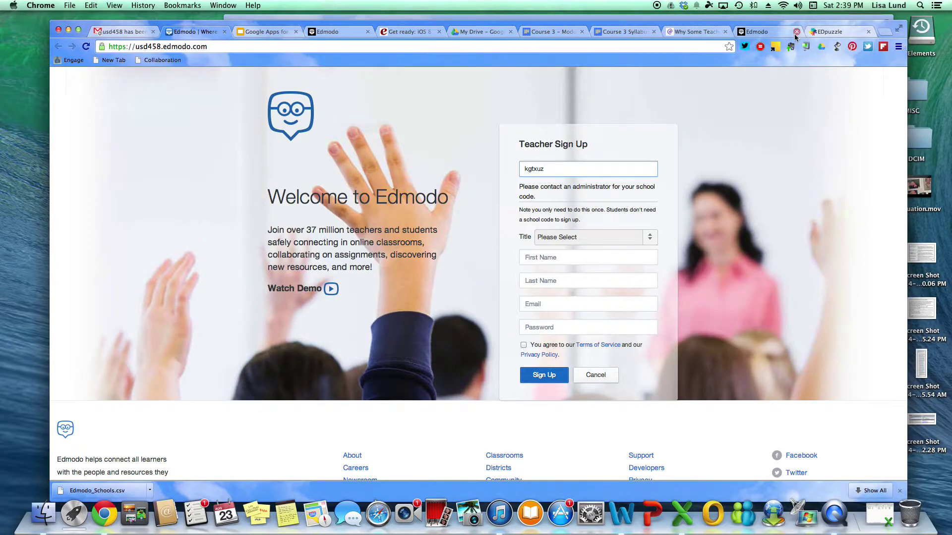
left_click(777, 31)
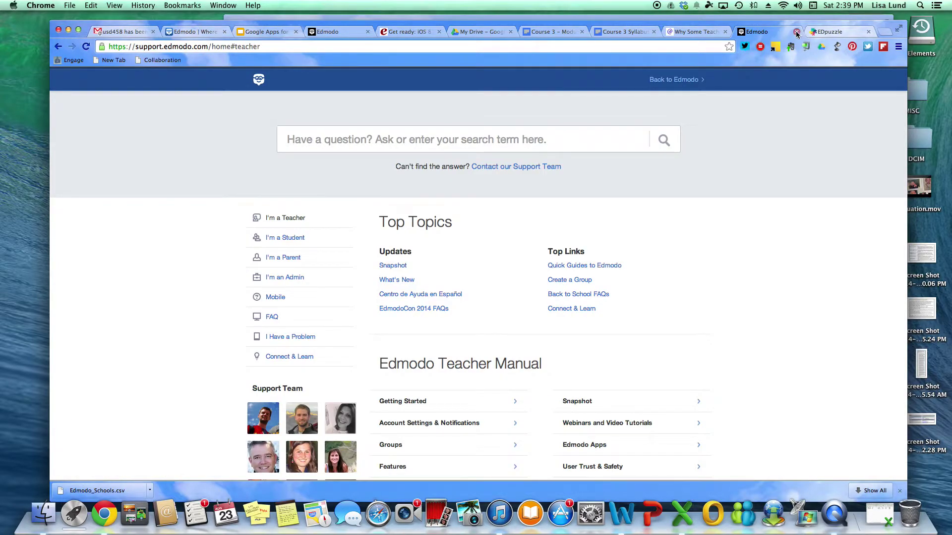
Return to Edmodo and log in with the account email and password
left_click(685, 81)
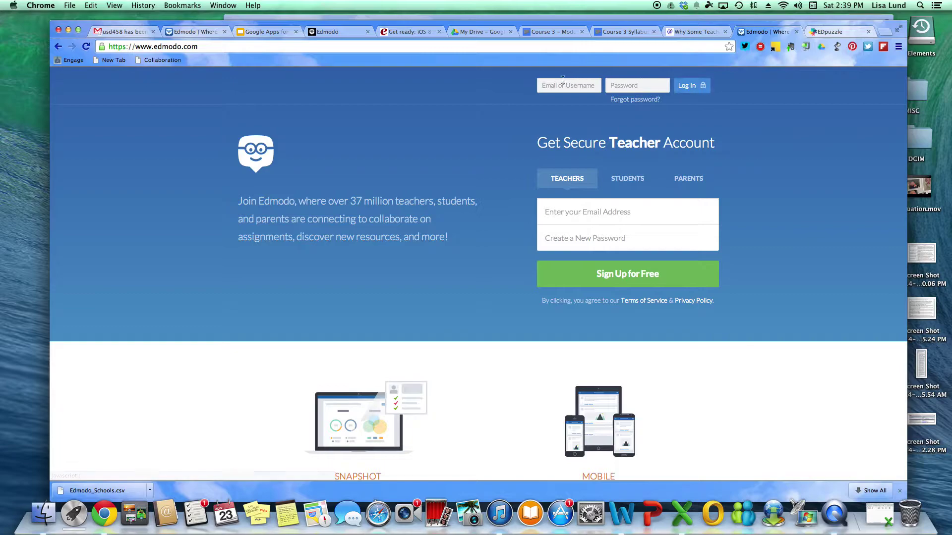
left_click(556, 85)
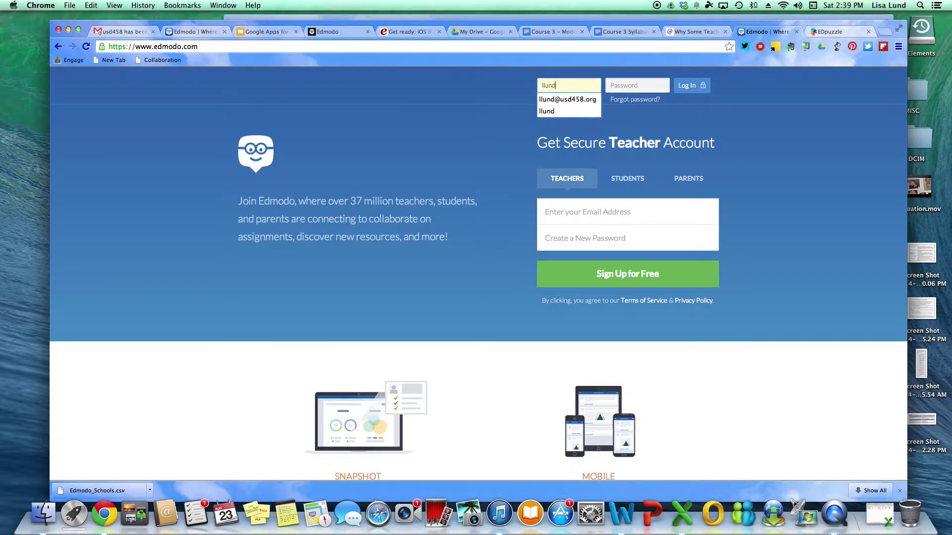
key("Tab")
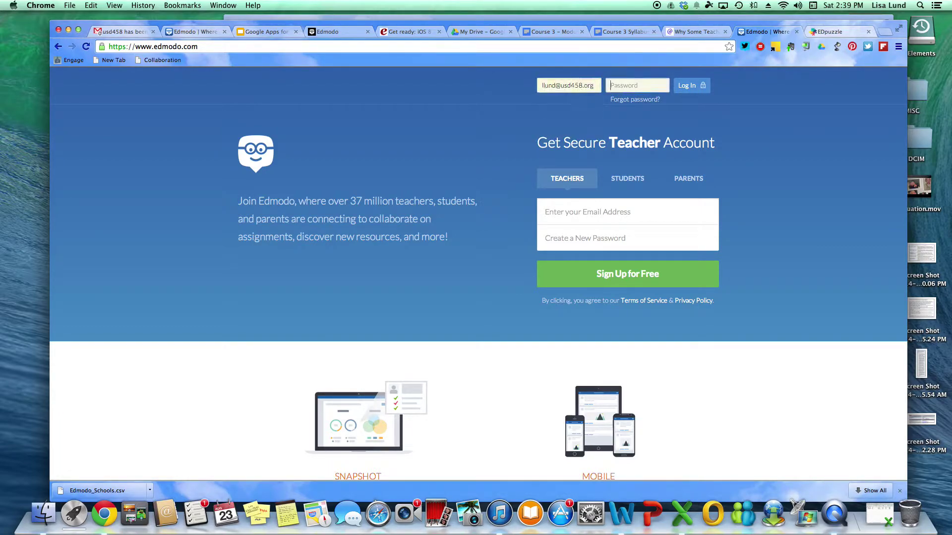
type("********")
key("Return")
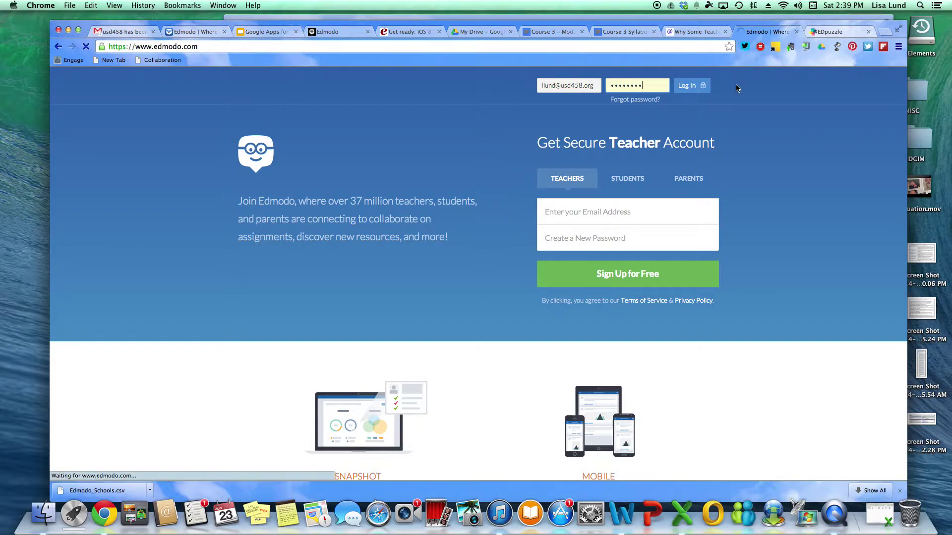
mouse_move(703, 94)
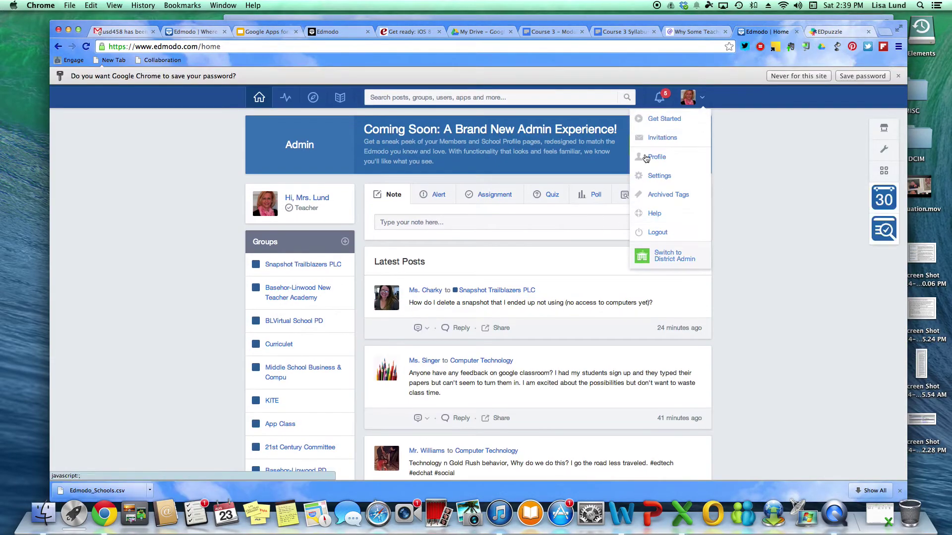
Switch to the district admin view and filter members to Basehor-Linwood Middle teachers
left_click(672, 257)
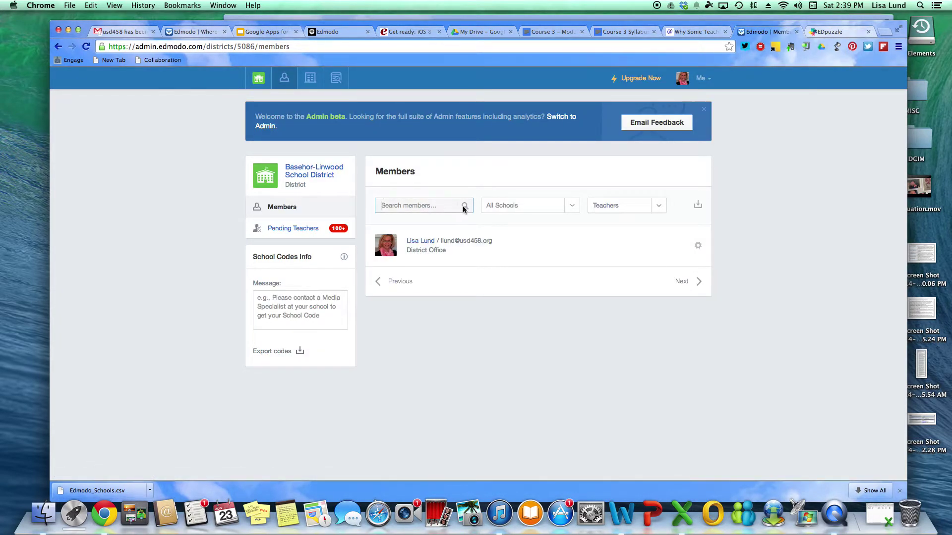
left_click(572, 207)
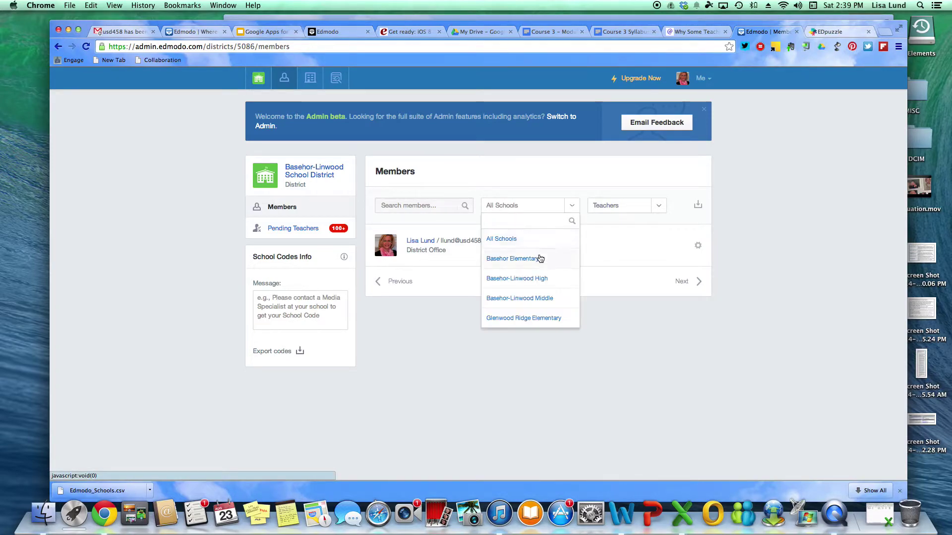
left_click(539, 297)
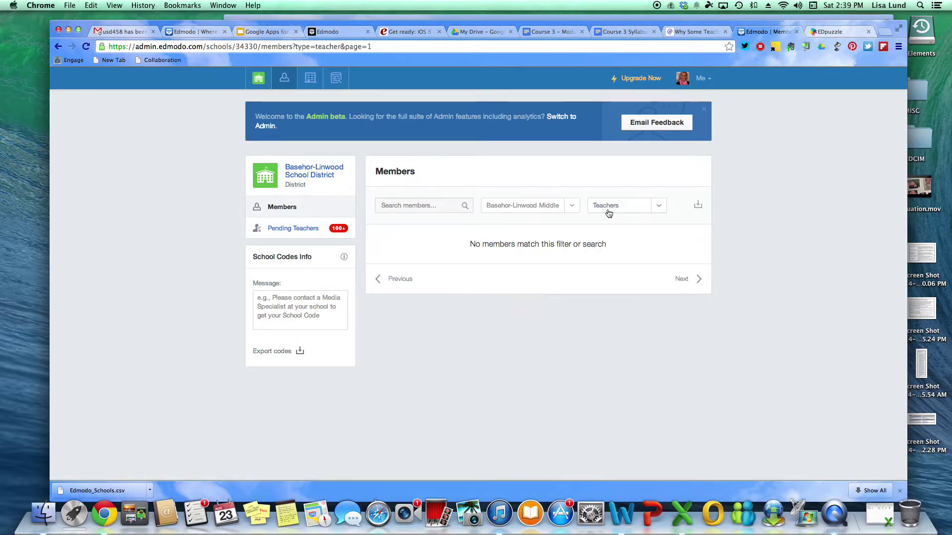
left_click(649, 208)
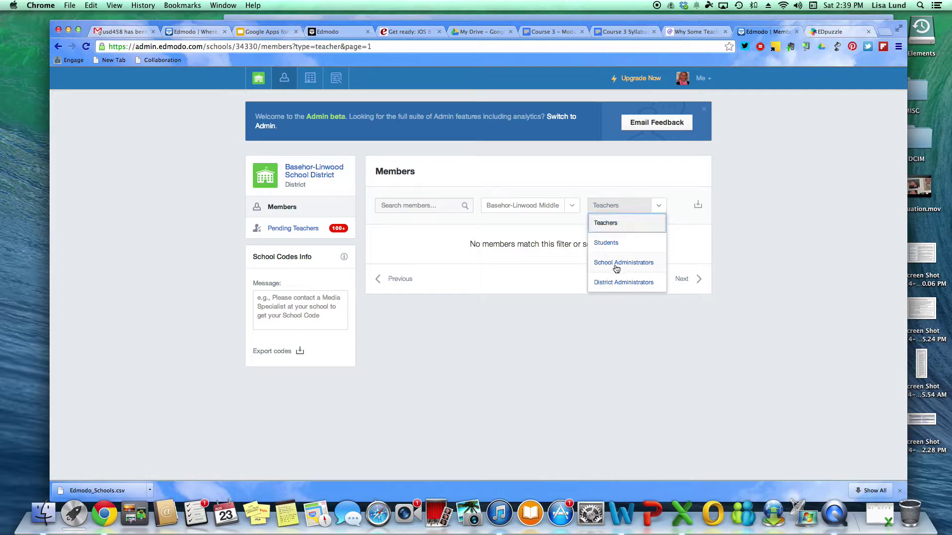
left_click(615, 223)
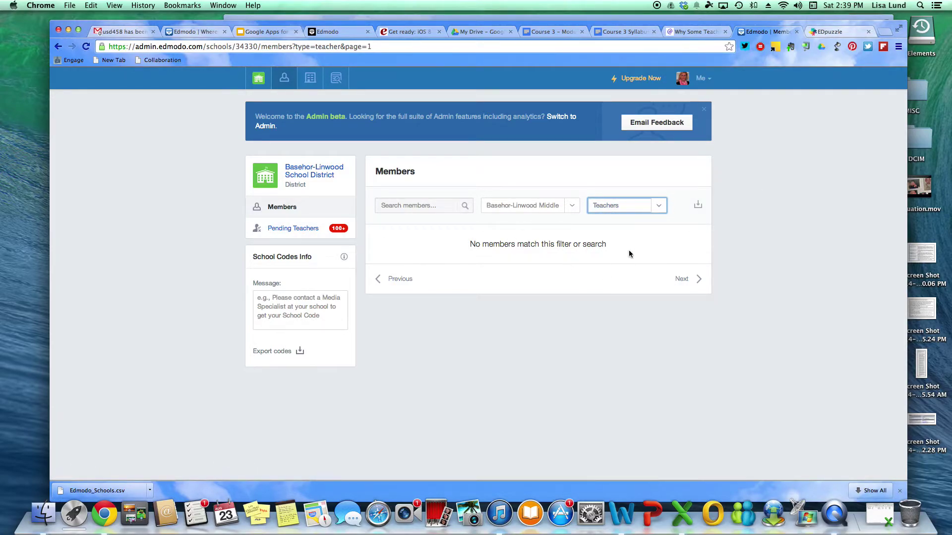
Show pending teachers limited to Basehor-Linwood Middle
left_click(283, 229)
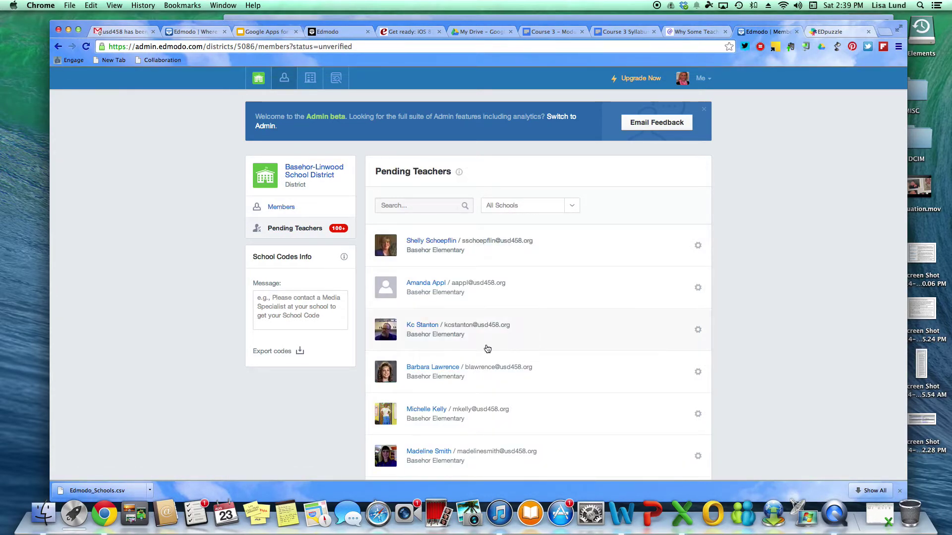
scroll(546, 318, "down", 5)
scroll(548, 319, "up", 6)
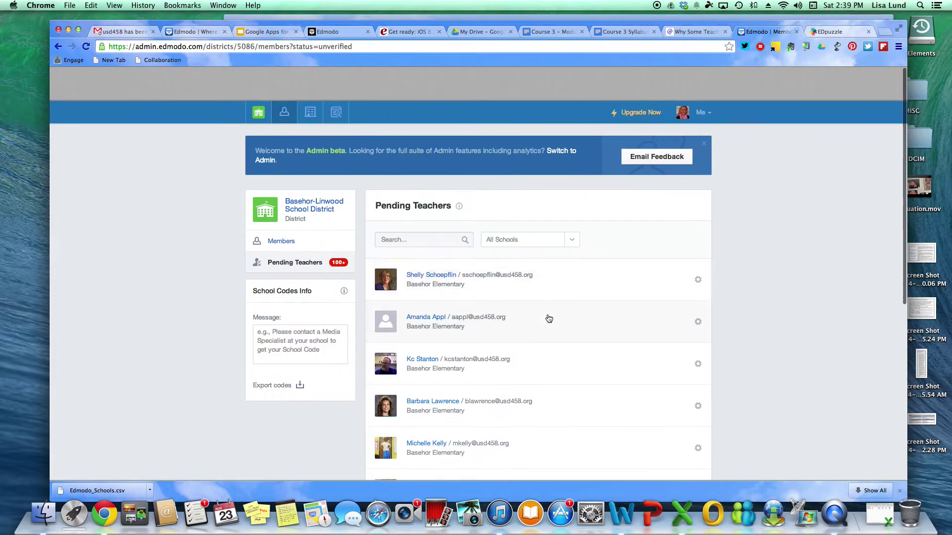
left_click(571, 205)
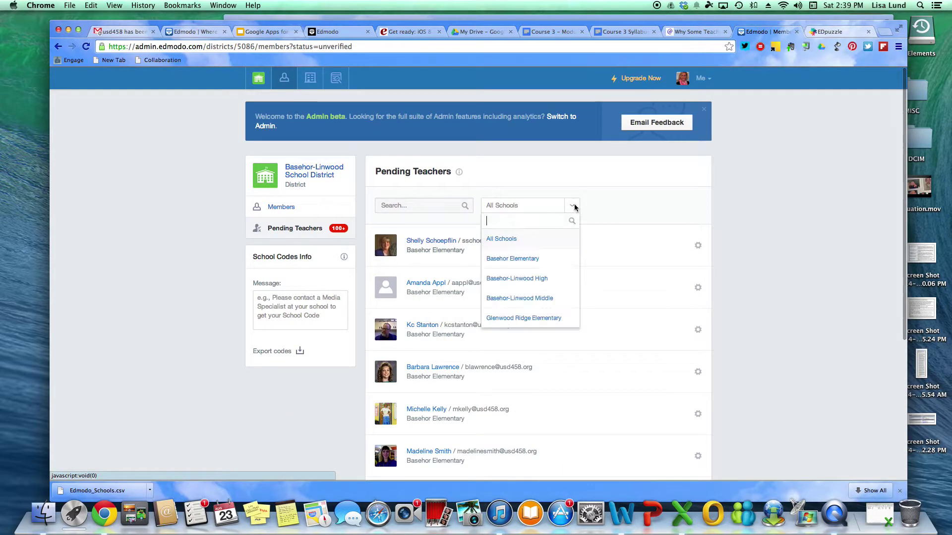
left_click(530, 298)
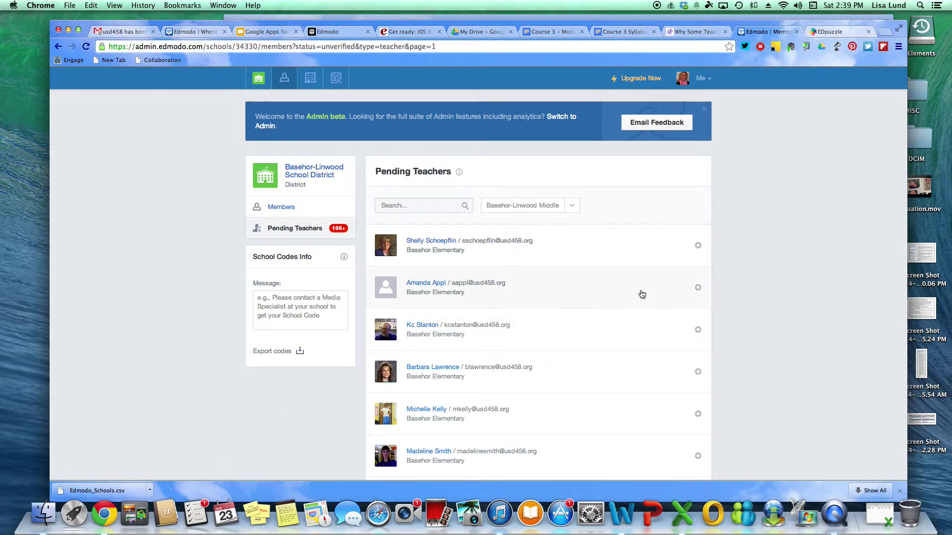
Go to the second page of pending teachers and check the first teacher's verify/remove options
scroll(642, 294, "down", 4)
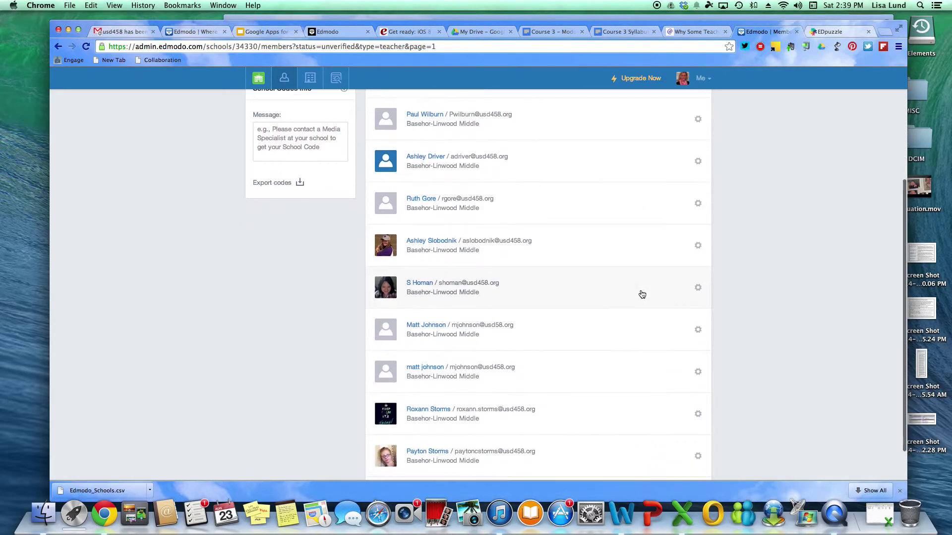
scroll(642, 294, "down", 1)
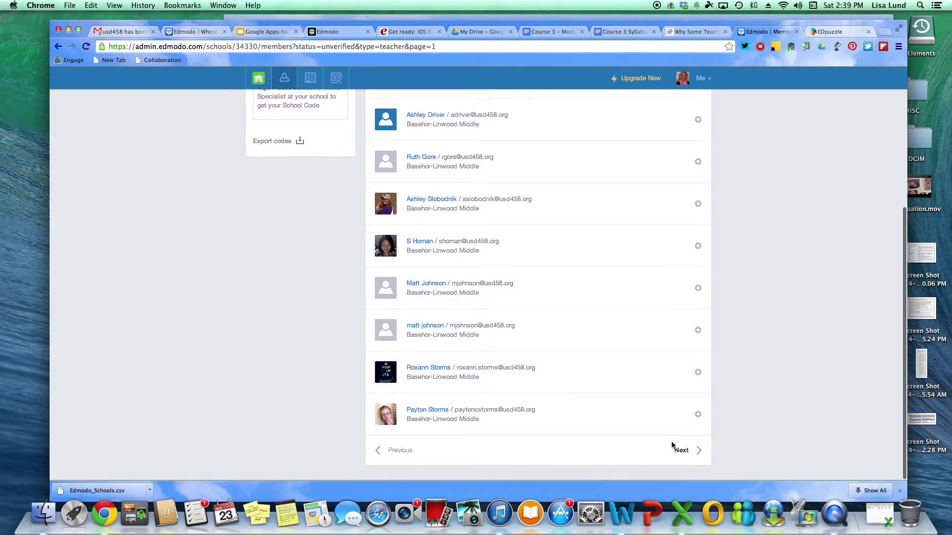
left_click(674, 448)
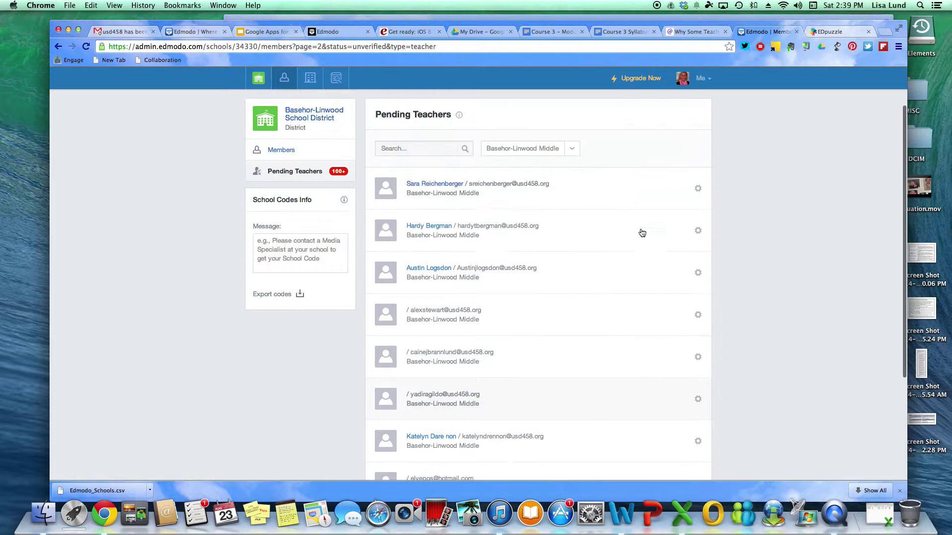
left_click(697, 247)
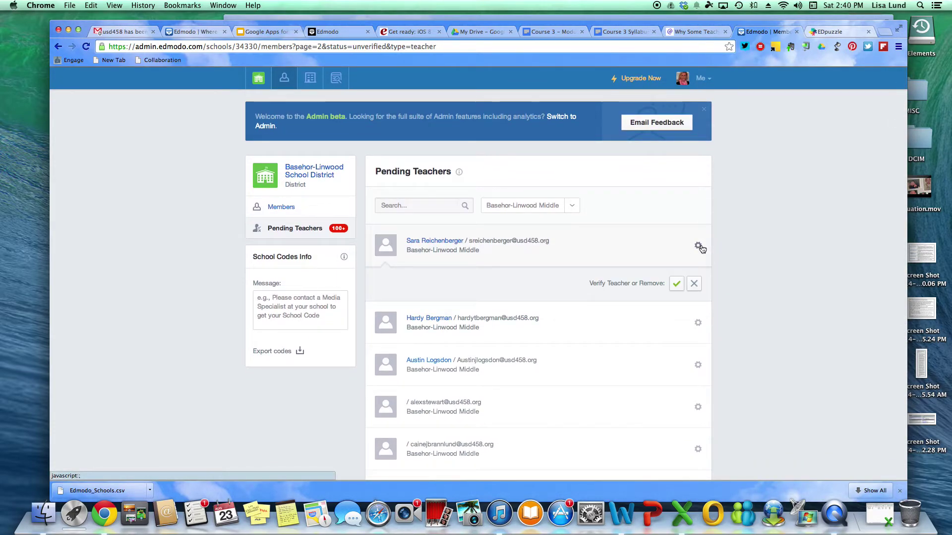
left_click(698, 246)
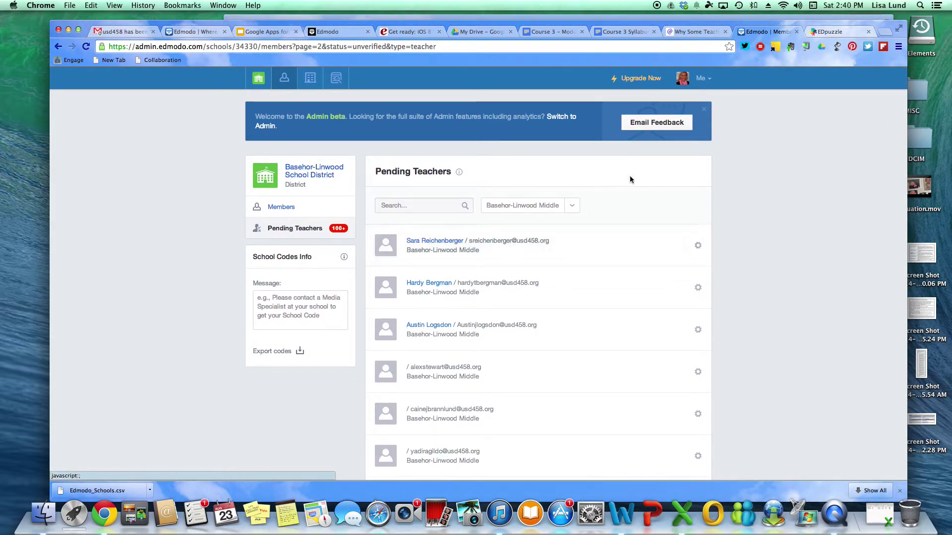
scroll(548, 327, "down", 5)
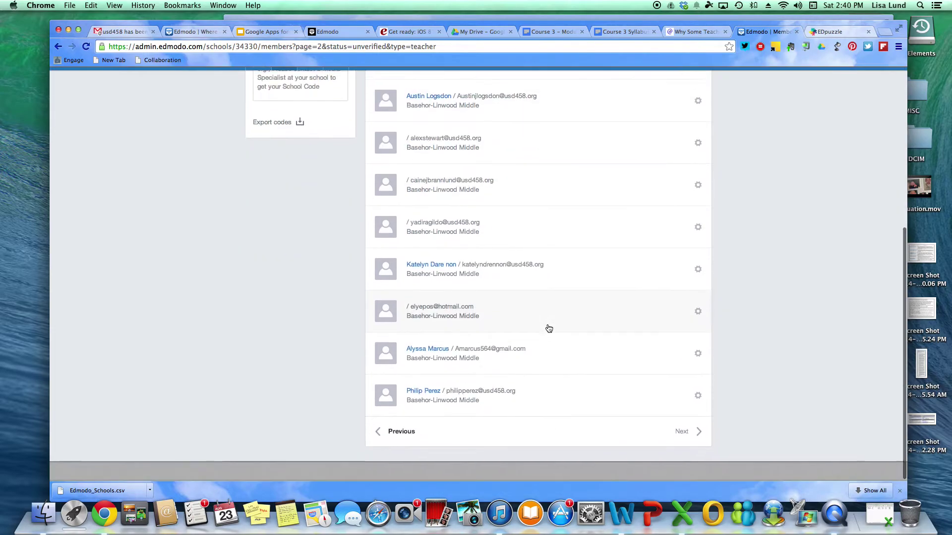
scroll(549, 329, "up", 5)
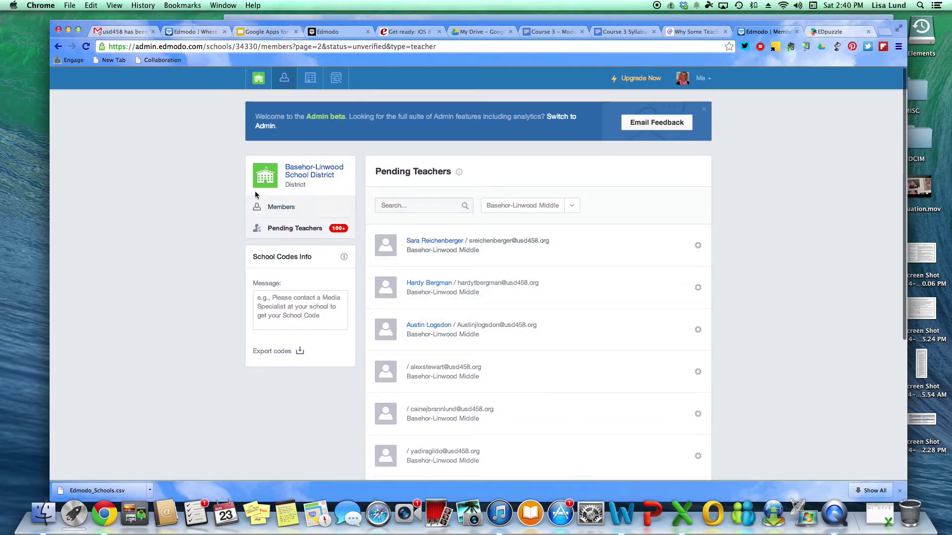
Return to the district Members list and show only students
left_click(291, 208)
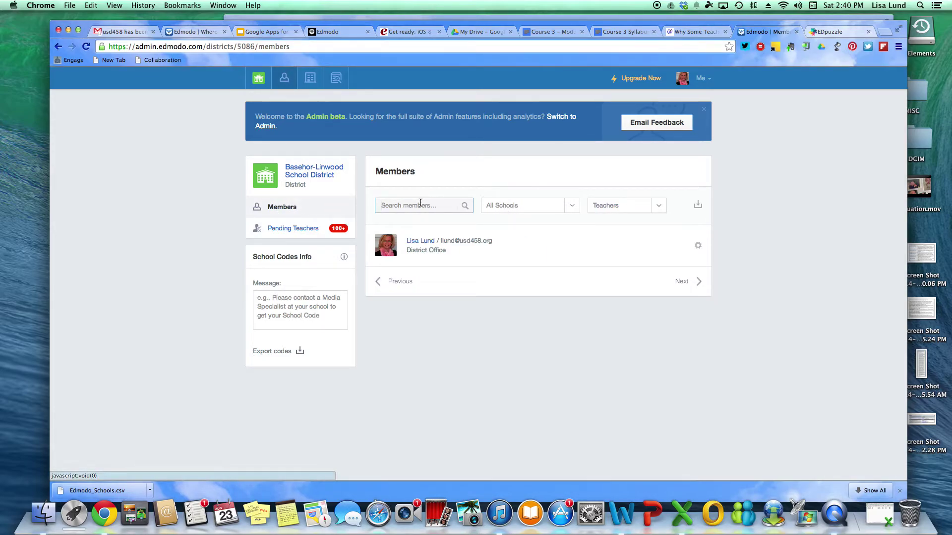
left_click(661, 206)
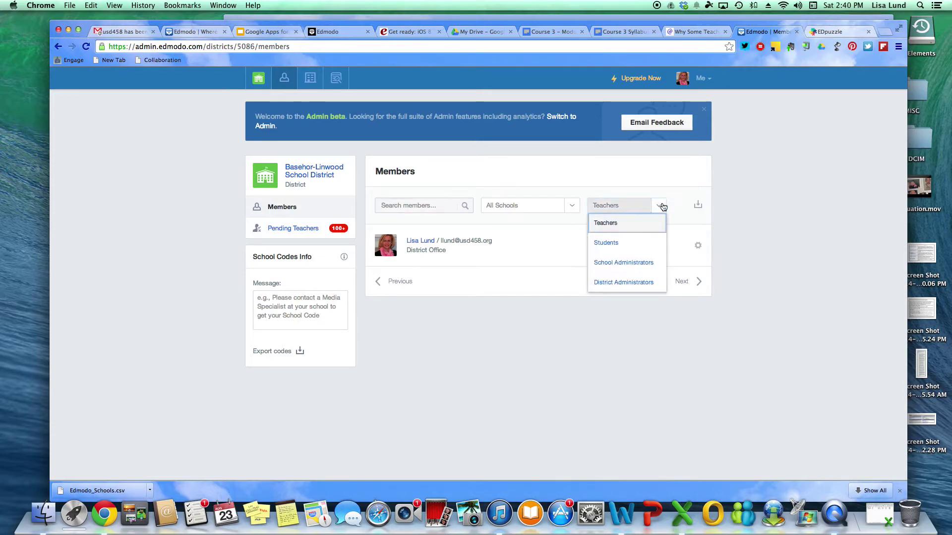
left_click(626, 243)
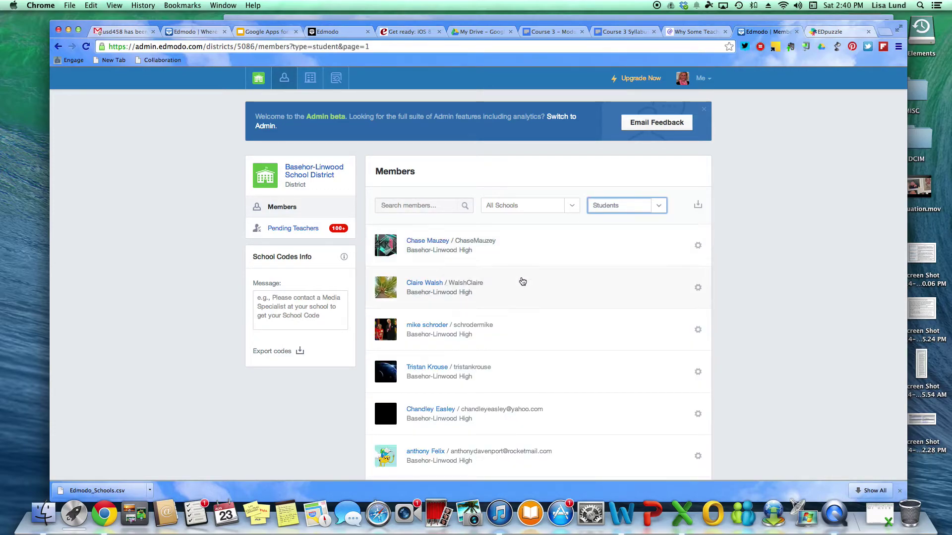
scroll(576, 243, "down", 5)
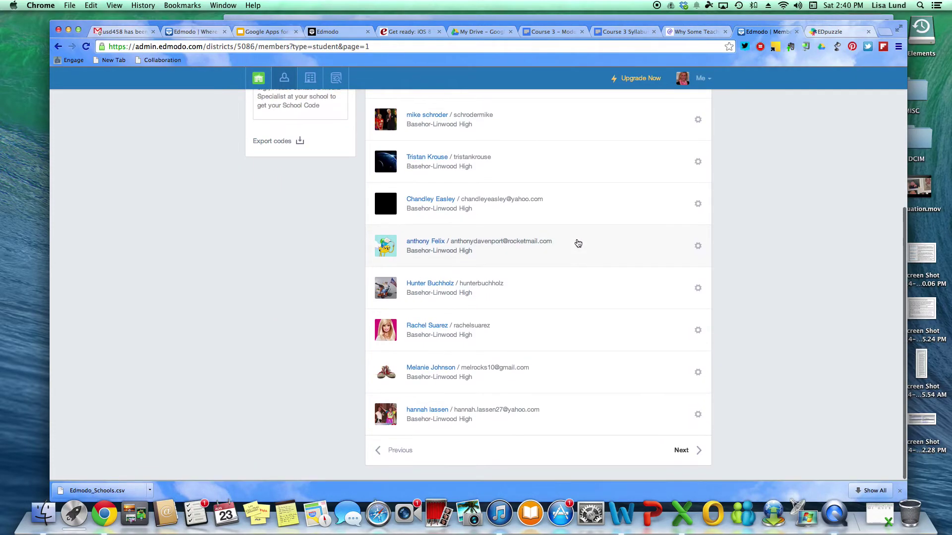
scroll(578, 243, "up", 4)
Check the first student's account actions, then limit students to Basehor-Linwood Middle
left_click(697, 148)
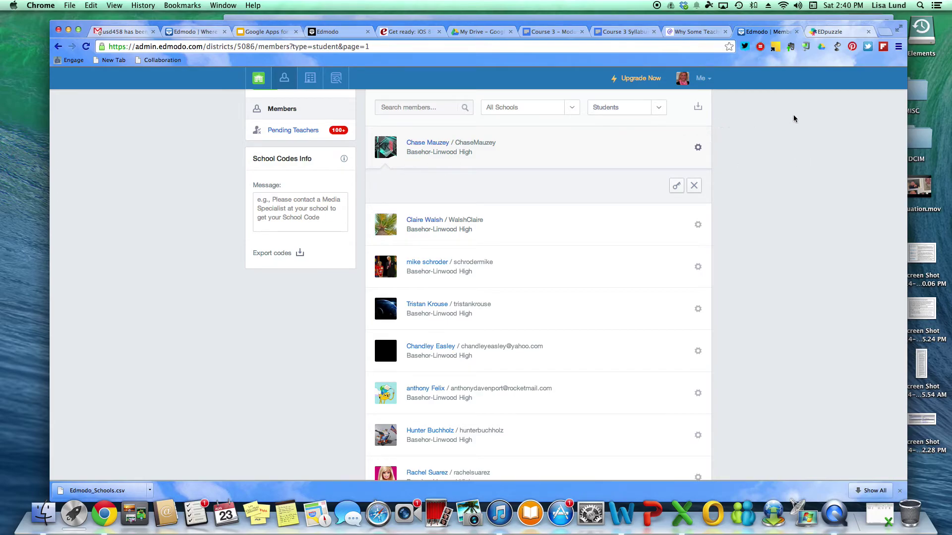
left_click(515, 145)
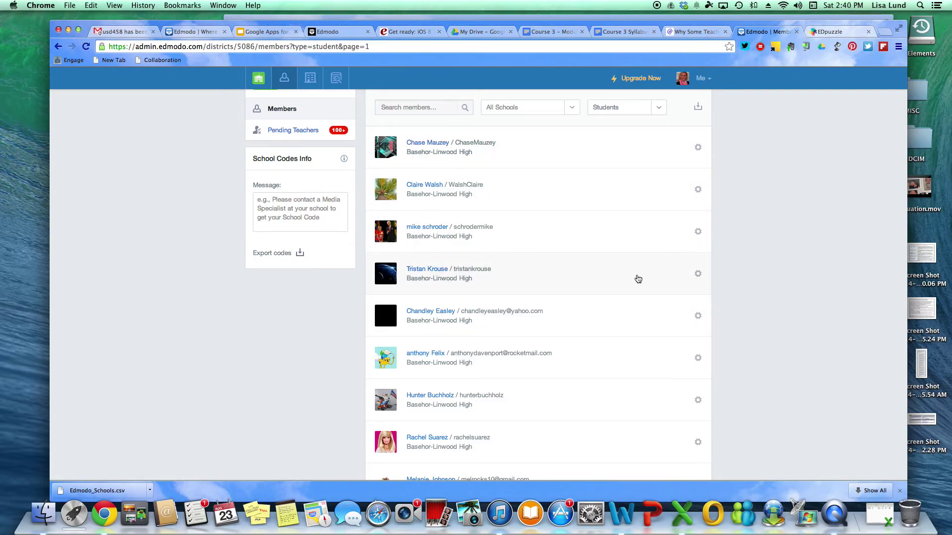
scroll(571, 272, "down", 5)
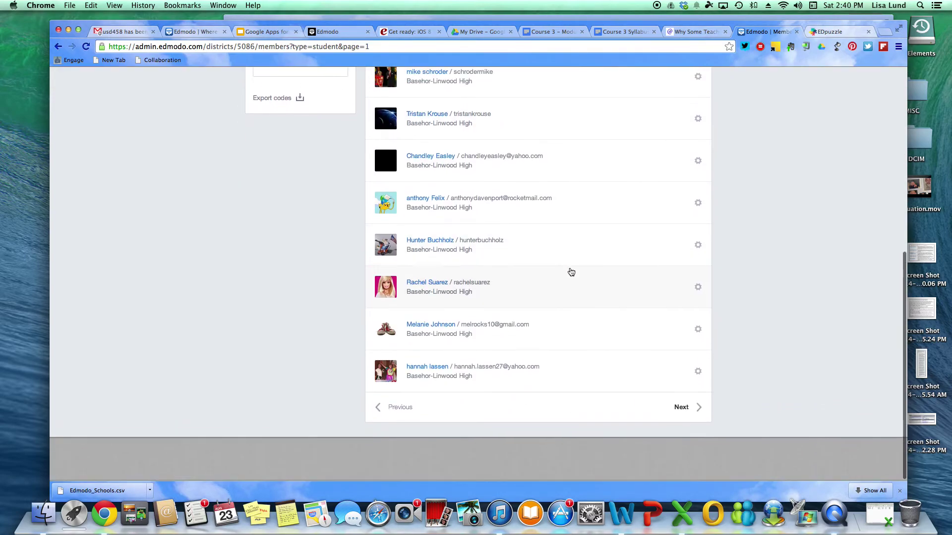
scroll(571, 272, "up", 5)
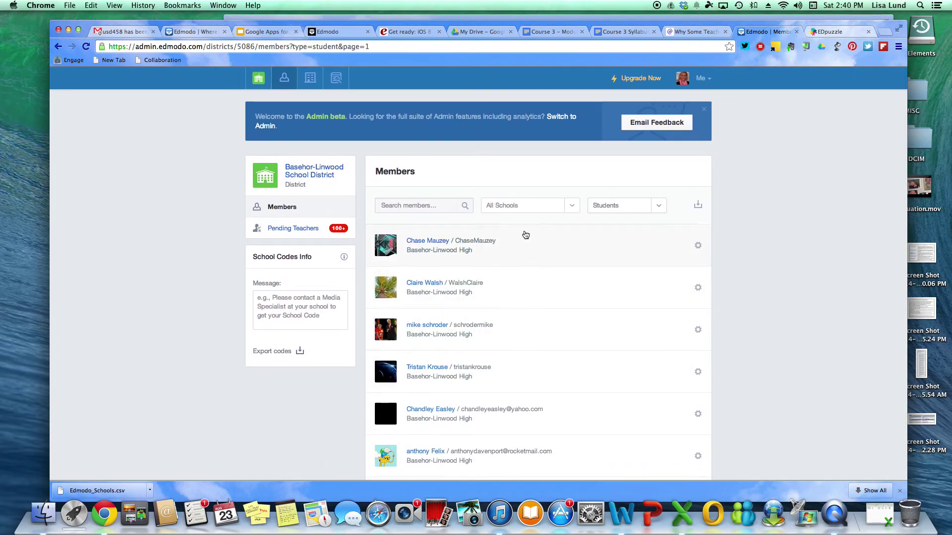
left_click(531, 206)
left_click(530, 301)
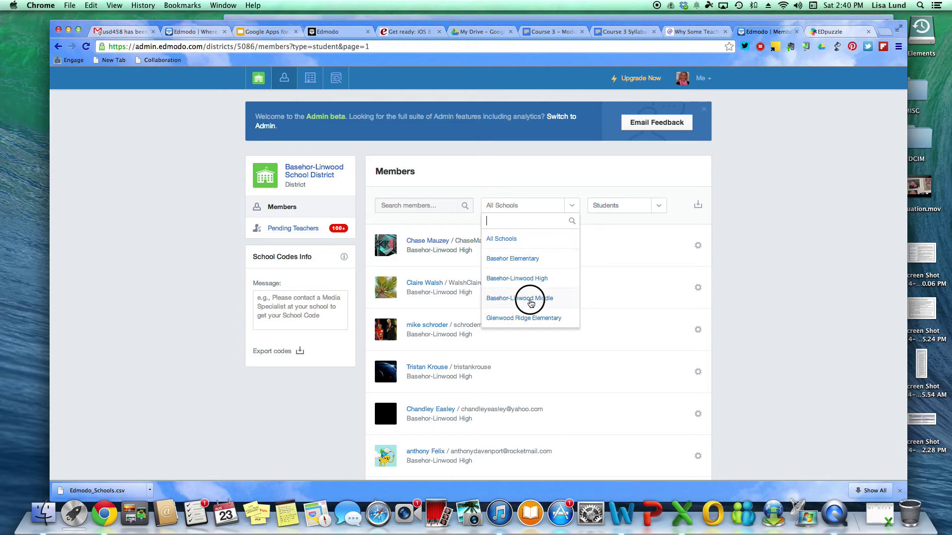